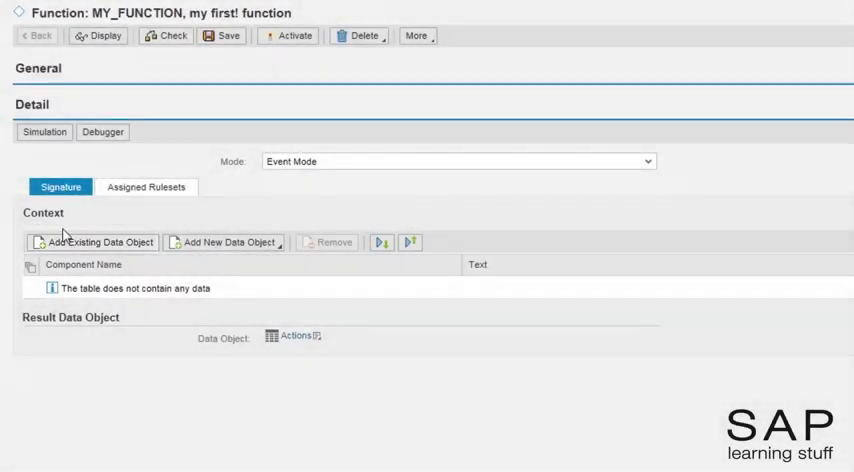
Step: Search existing data objects by name *bool* and add BOOLEAN to the context
left_click(64, 243)
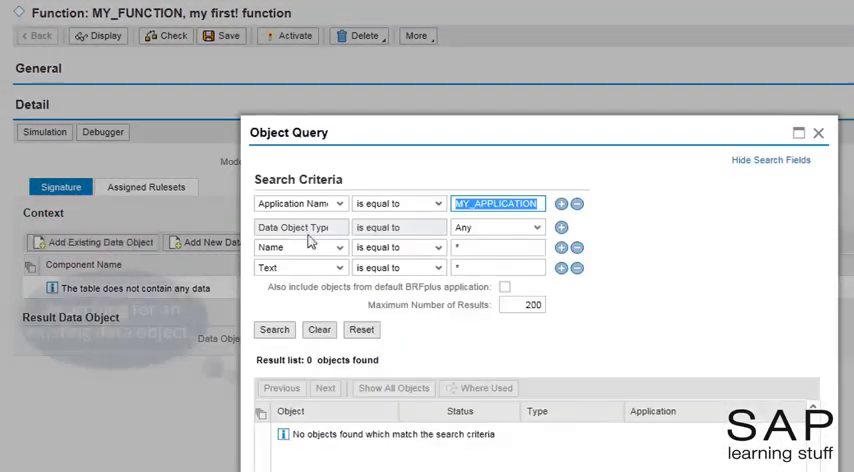
left_click(578, 204)
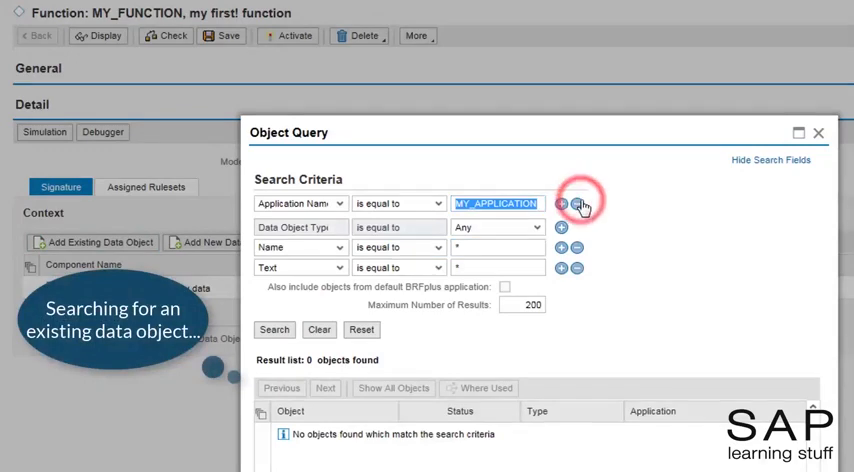
left_click(502, 237)
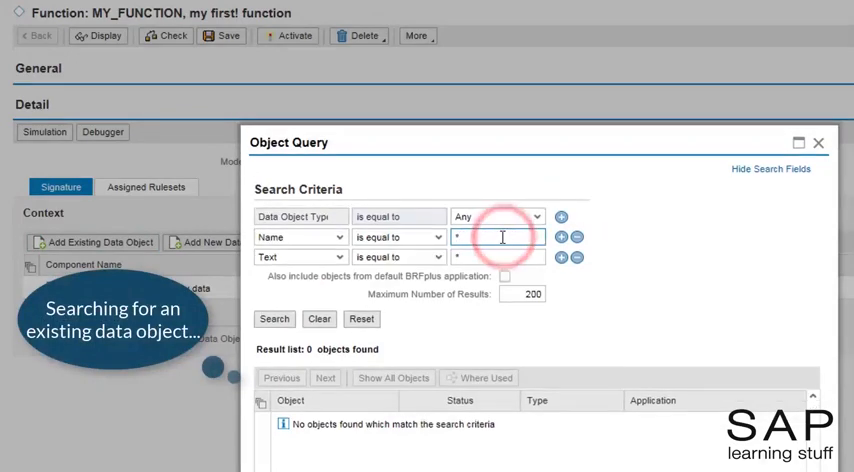
type("bool*")
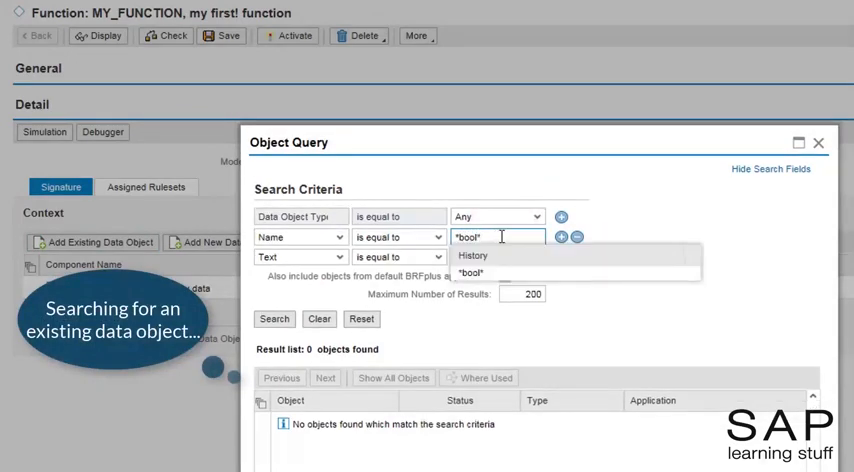
left_click(274, 318)
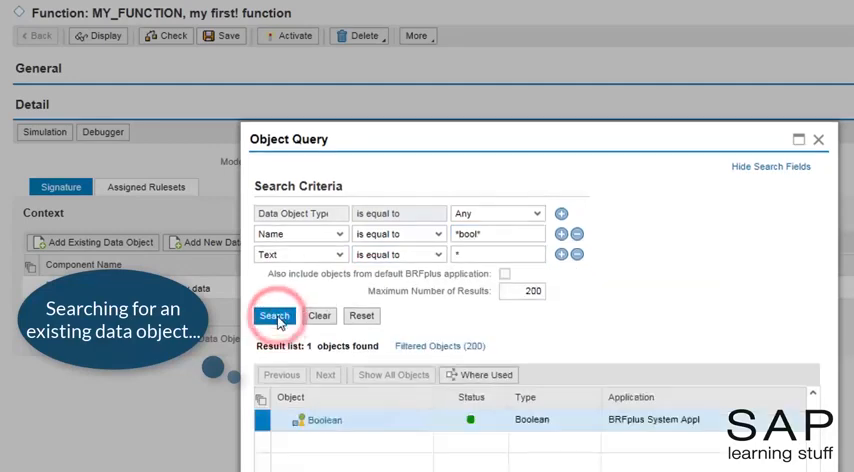
left_click(324, 420)
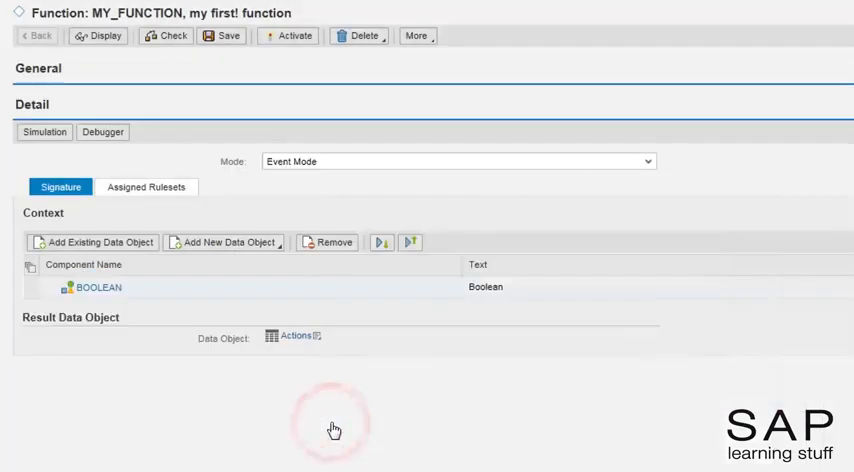
Step: Show the options for adding a new data object to the context
left_click(207, 242)
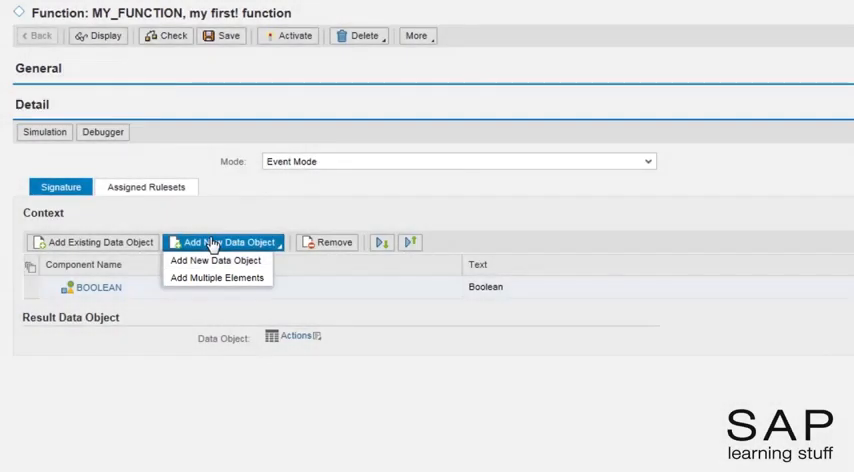
Step: Create a new Element of type Number named NUMBER in the context
left_click(215, 260)
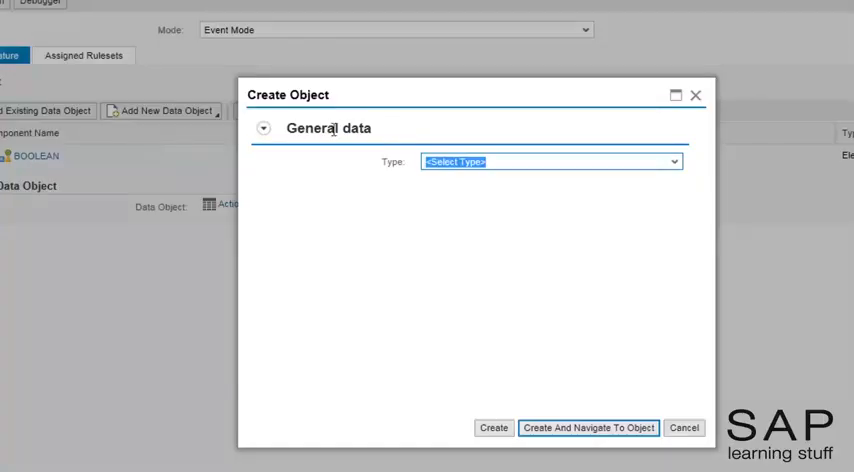
left_click(523, 162)
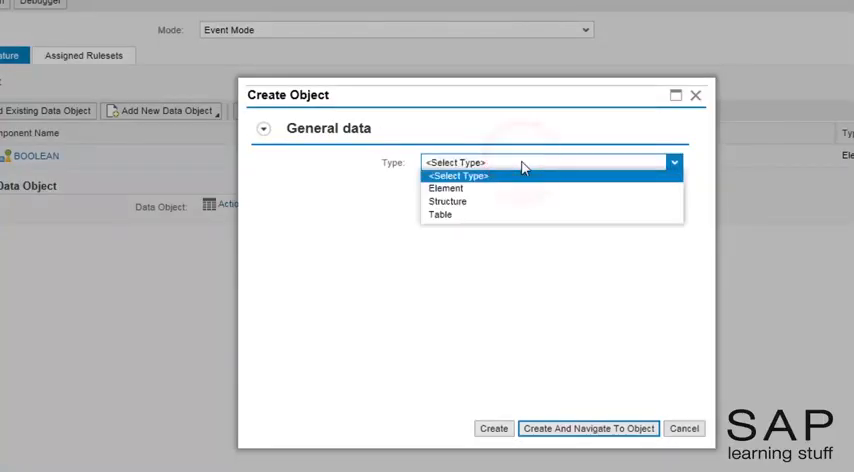
left_click(510, 188)
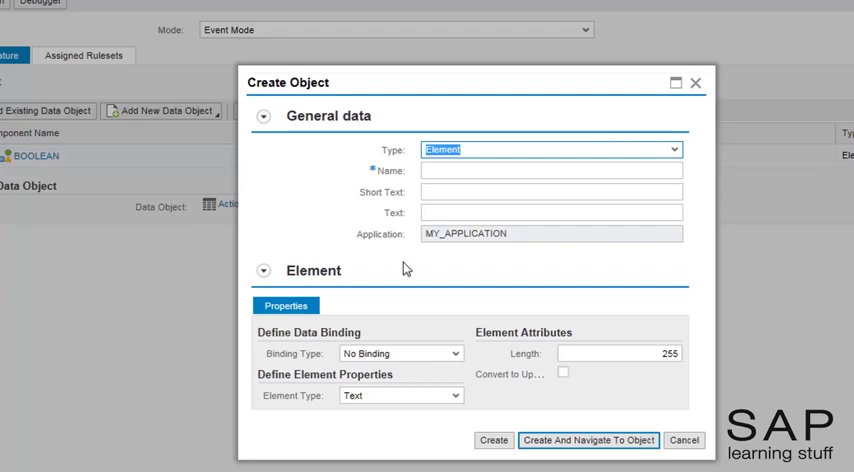
left_click(399, 395)
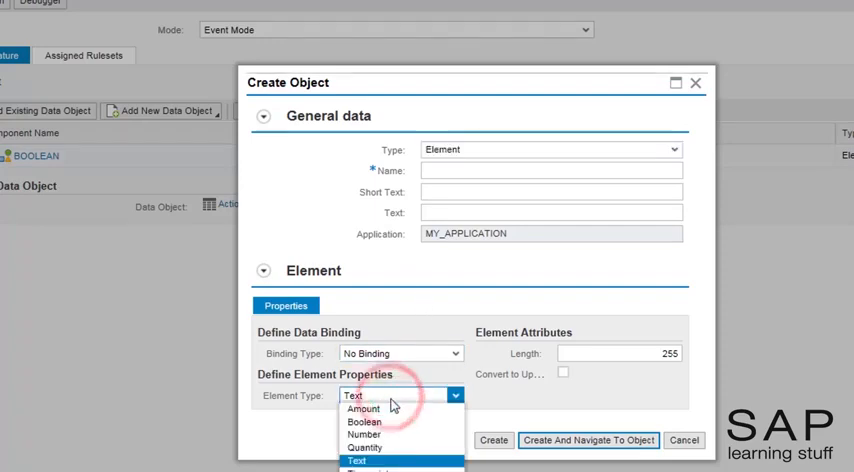
left_click(364, 434)
left_click(459, 171)
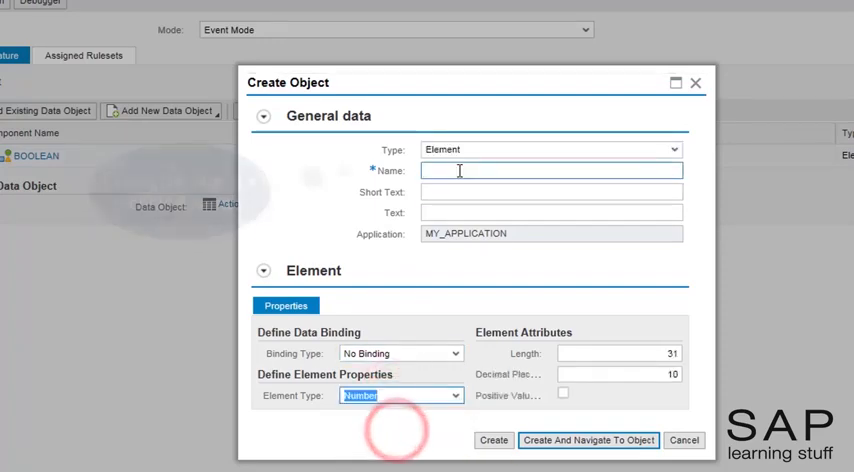
type("nu")
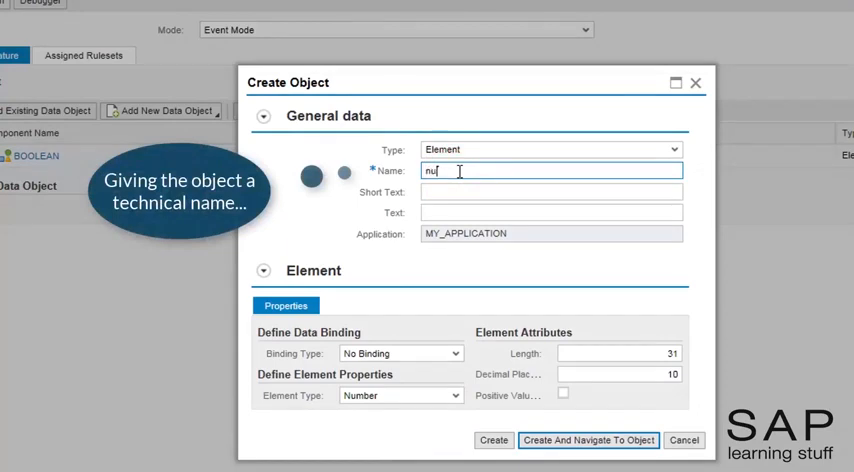
type("mber")
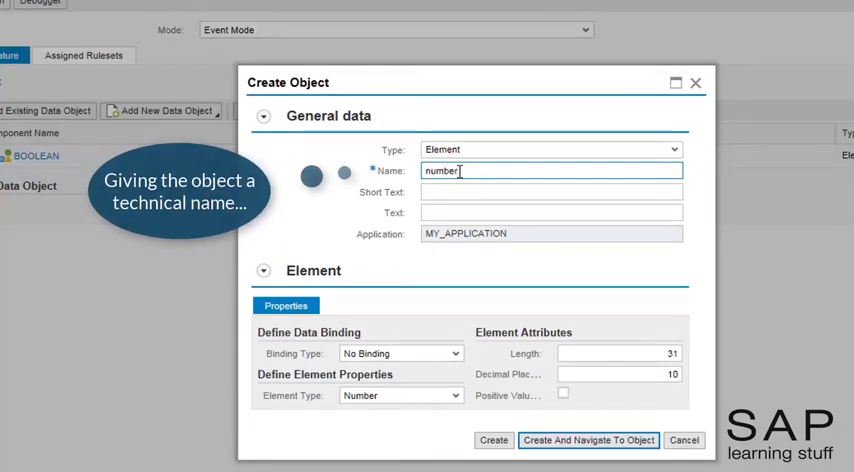
left_click(493, 440)
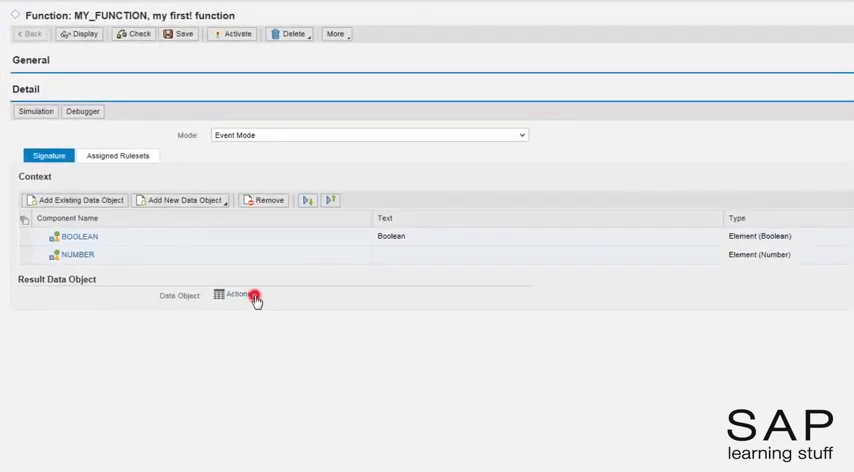
Step: Set the result data object to the default Number object
left_click(255, 296)
mouse_move(196, 333)
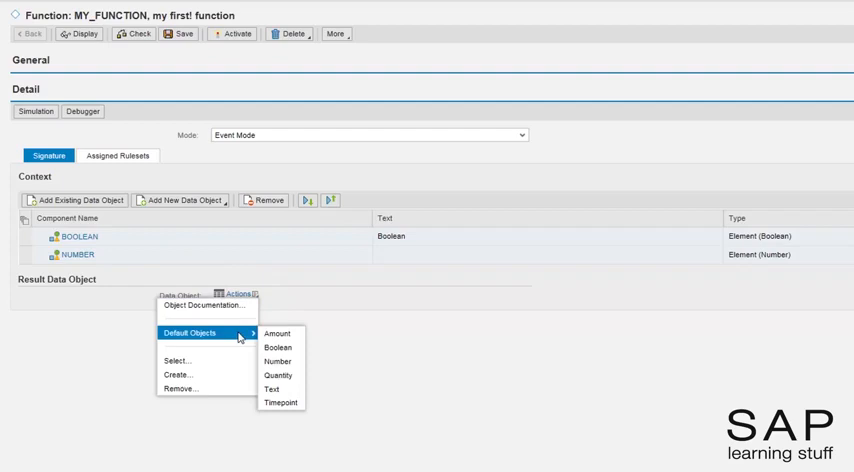
left_click(295, 362)
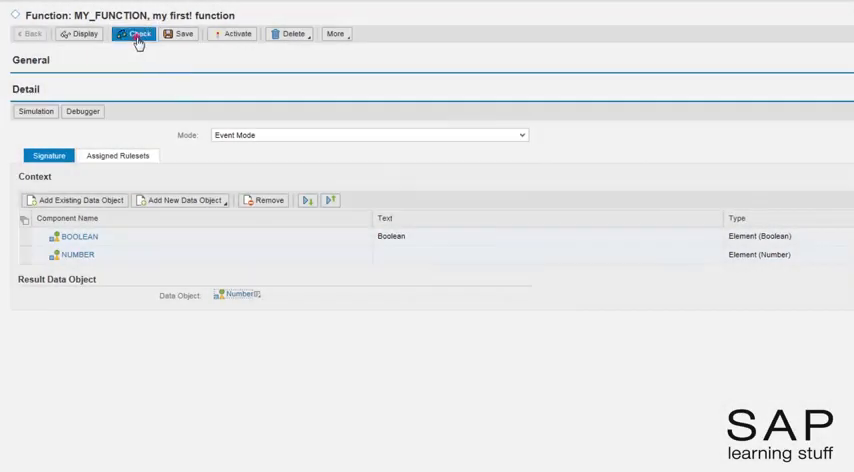
Step: Run a consistency check revealing the duplicate NUMBER name error
left_click(137, 38)
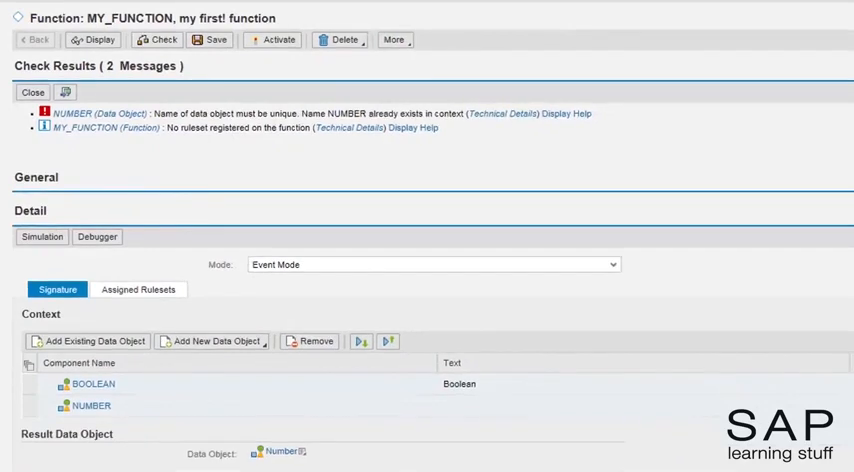
Step: Start a new result Element named 'result number' with matching short text and text
left_click(302, 451)
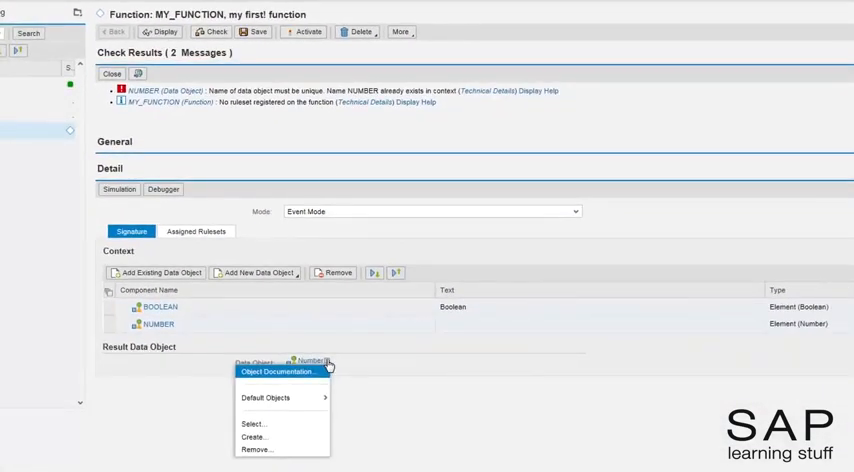
left_click(300, 437)
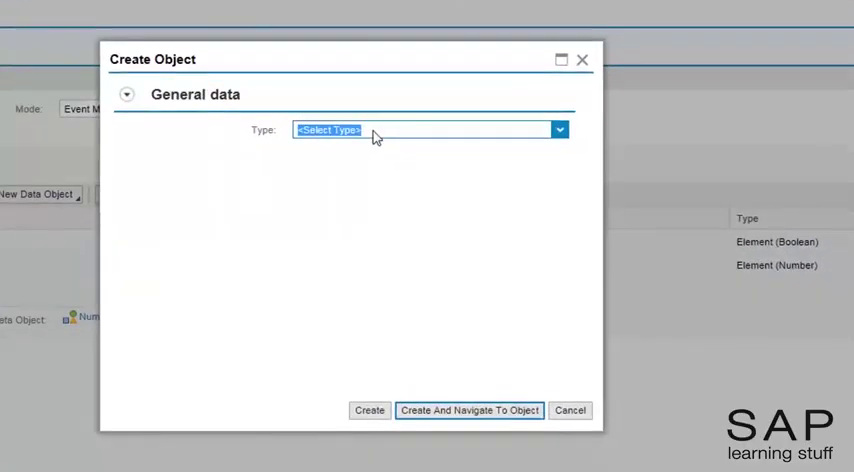
left_click(370, 135)
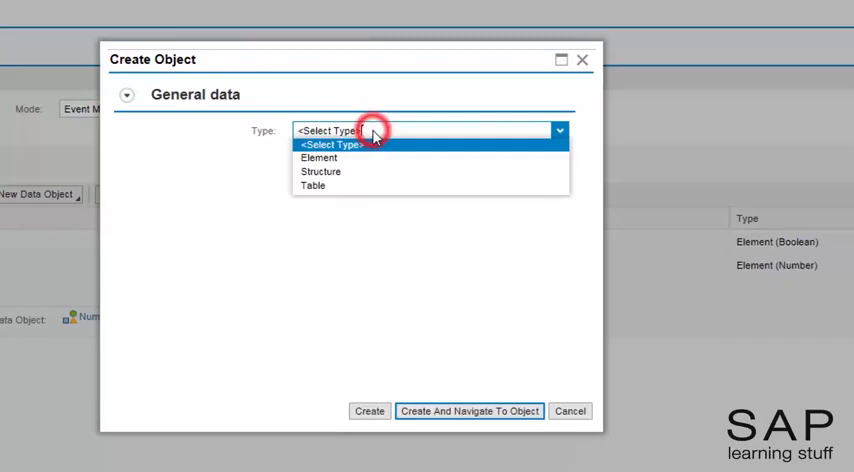
left_click(372, 159)
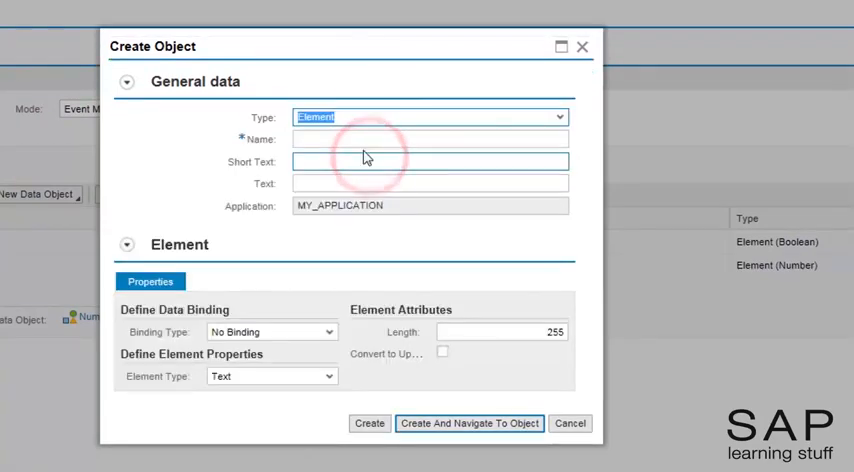
left_click(357, 137)
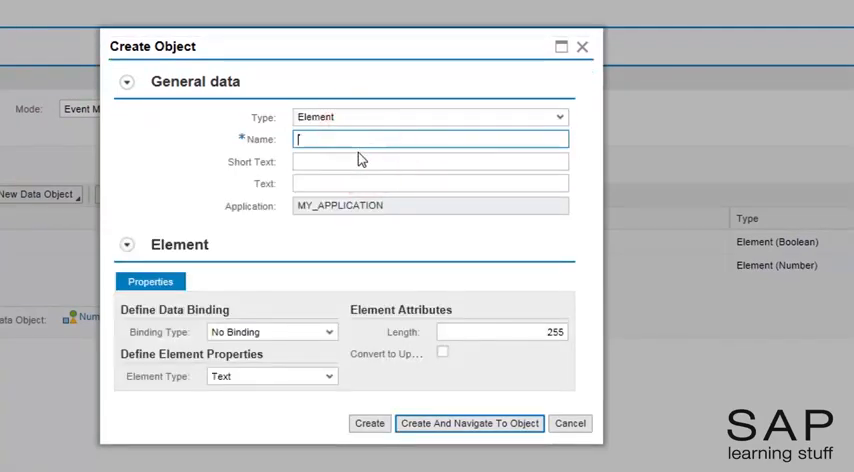
type("re")
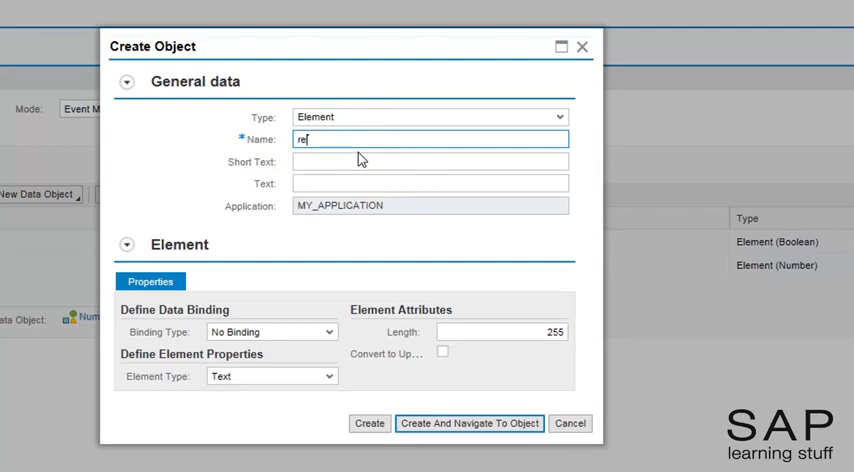
type("sult nu")
type("mber")
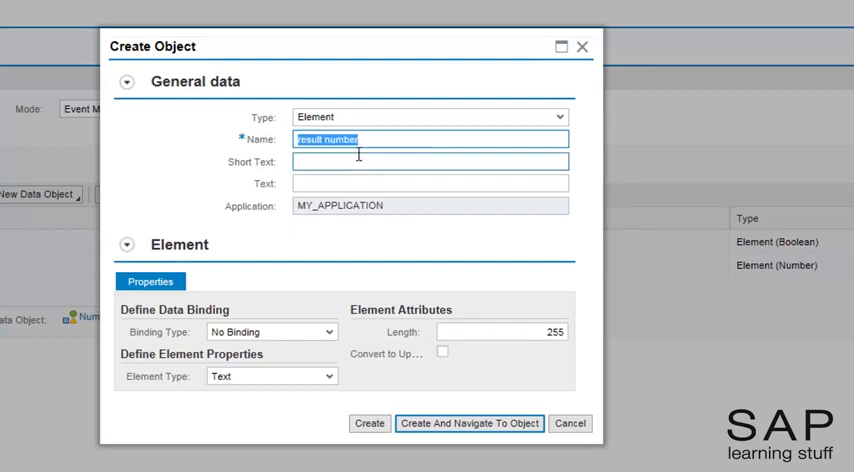
left_click(331, 160)
type("result number")
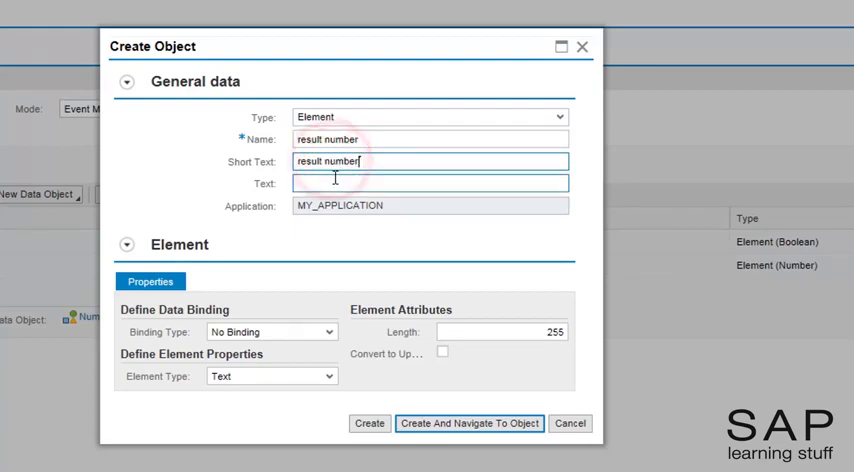
left_click(335, 183)
type("result number")
Step: Give the element data type Number and create it as the result data object
left_click(260, 376)
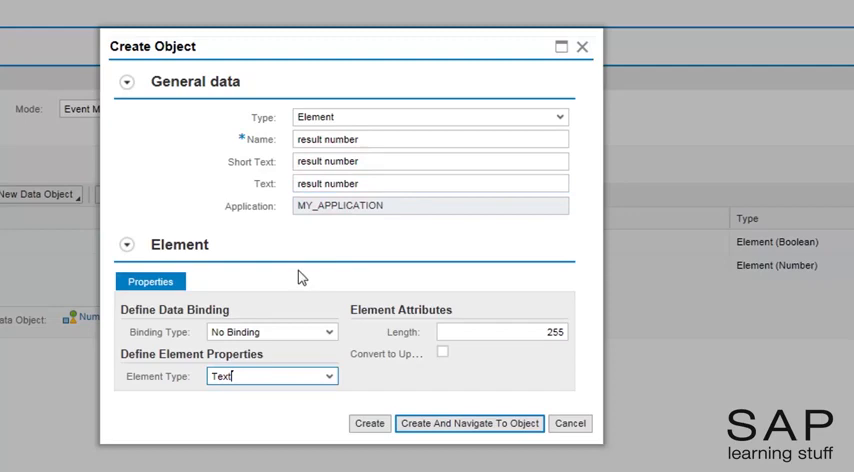
left_click(276, 377)
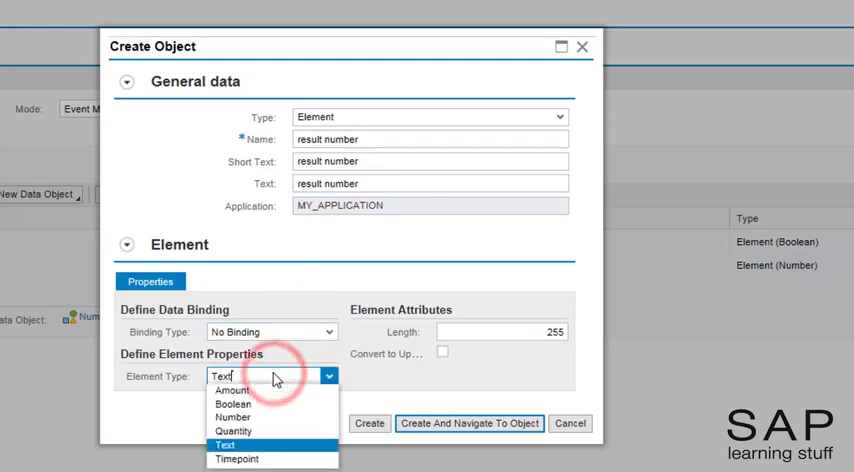
left_click(229, 418)
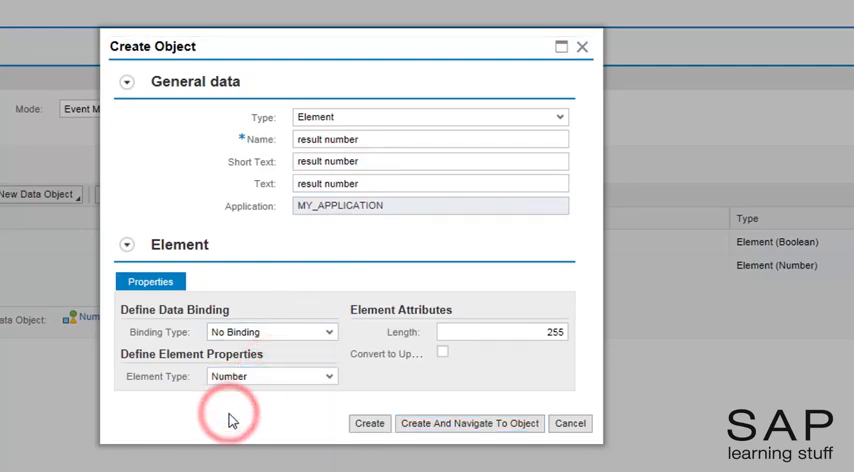
left_click(369, 423)
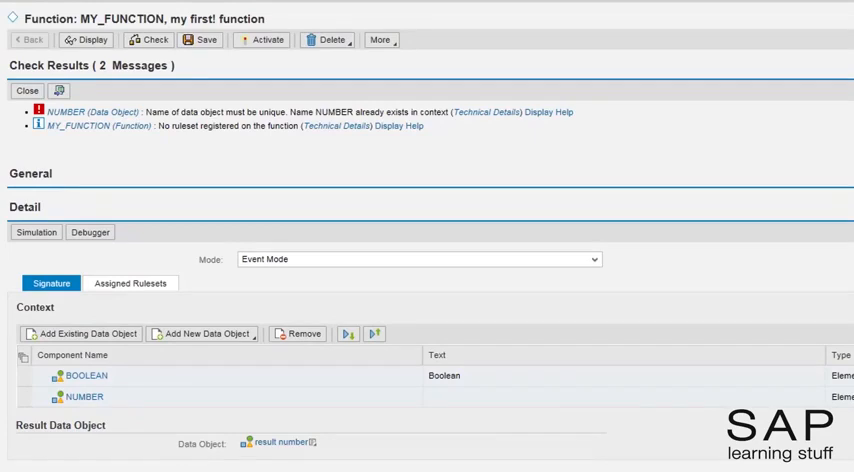
Step: Re-run the consistency check so only the missing-ruleset notice remains
left_click(150, 40)
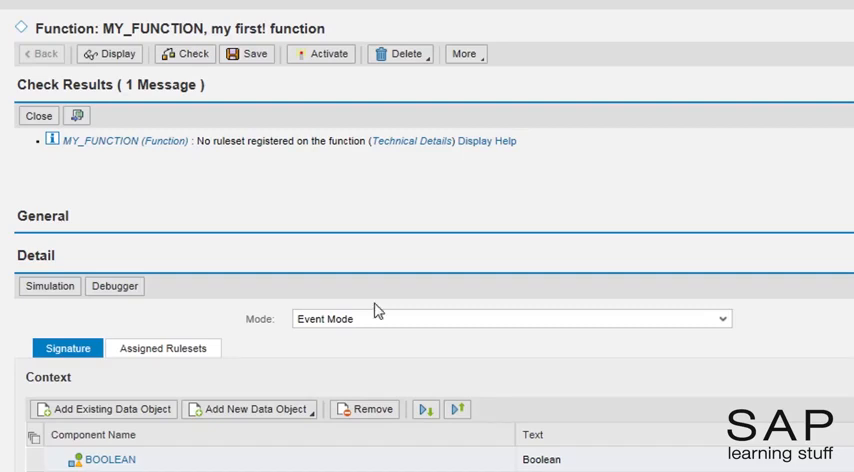
Step: Activate MY_FUNCTION including referenced NUMBER and RESULT_NUMBER elements
left_click(320, 53)
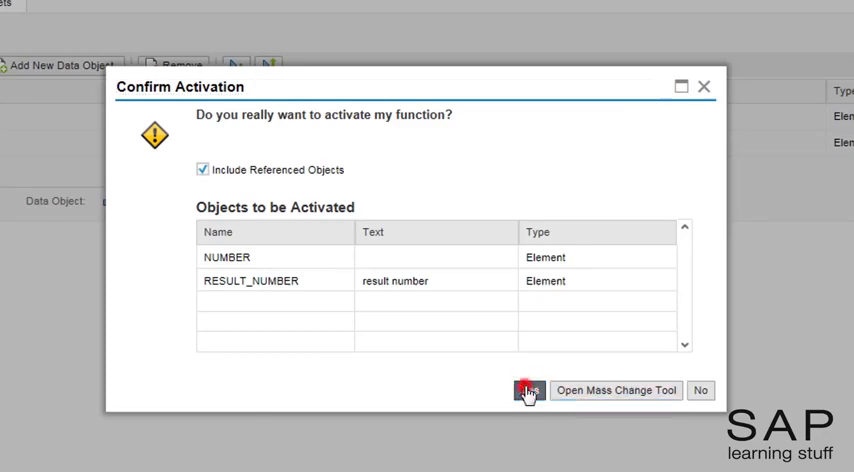
left_click(529, 389)
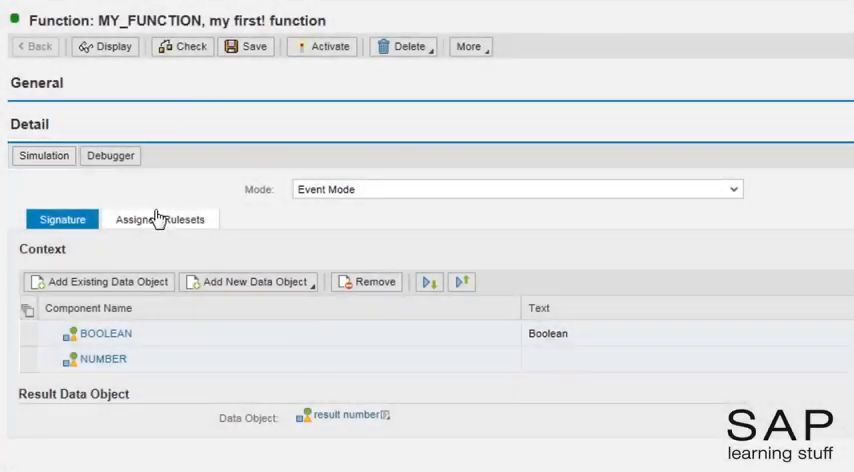
Step: Start a simulation in interpretation mode on the last active version
left_click(44, 155)
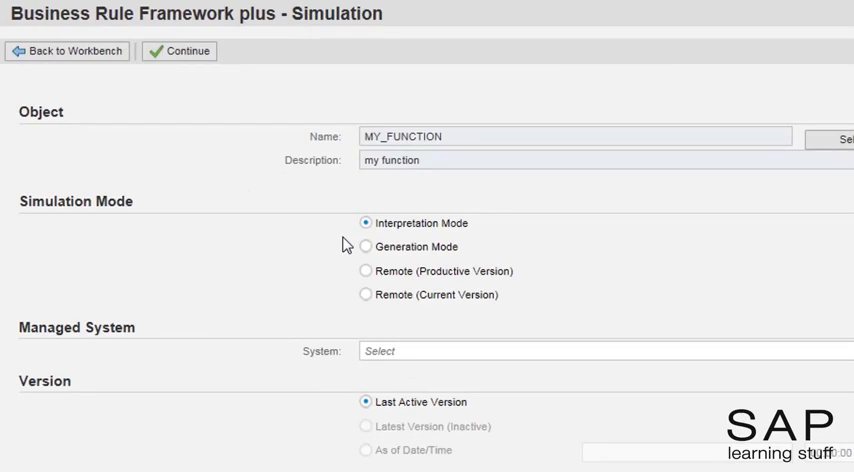
left_click(180, 51)
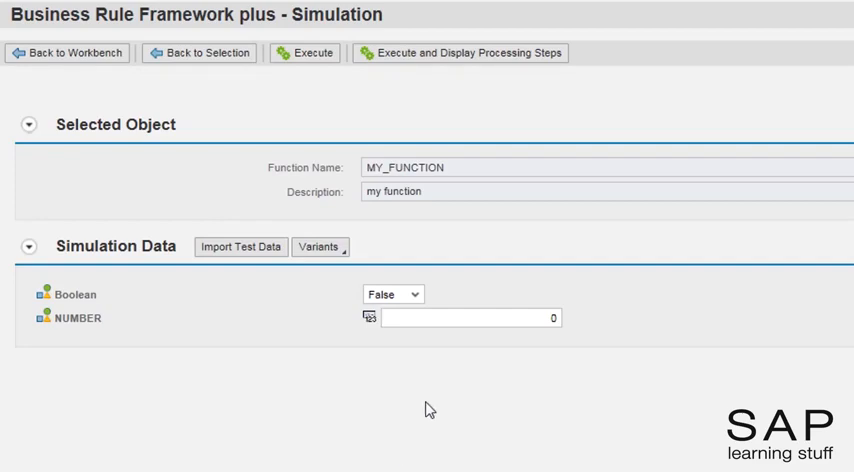
Step: Execute the simulation with Boolean True and NUMBER 3.14, returning 0
left_click(414, 294)
left_click(398, 310)
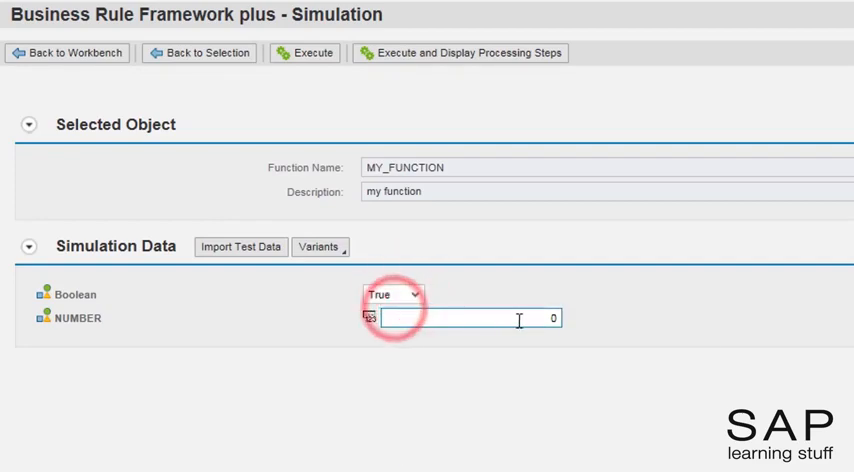
left_click(549, 318)
type("3")
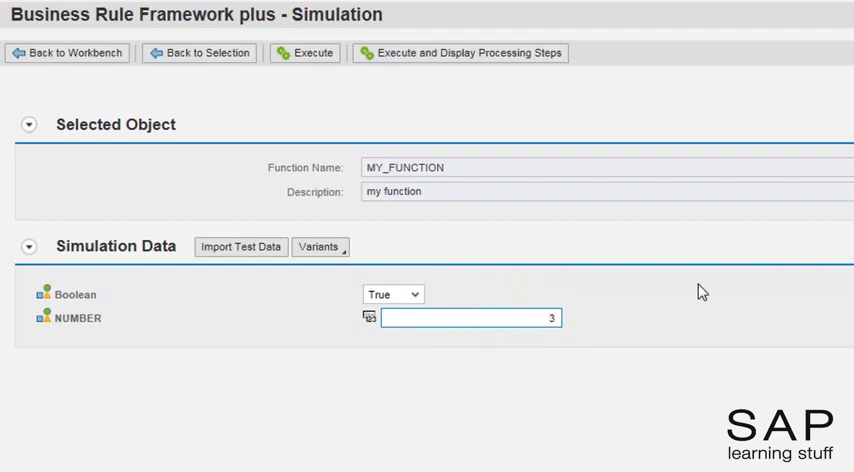
type(".14")
left_click(305, 52)
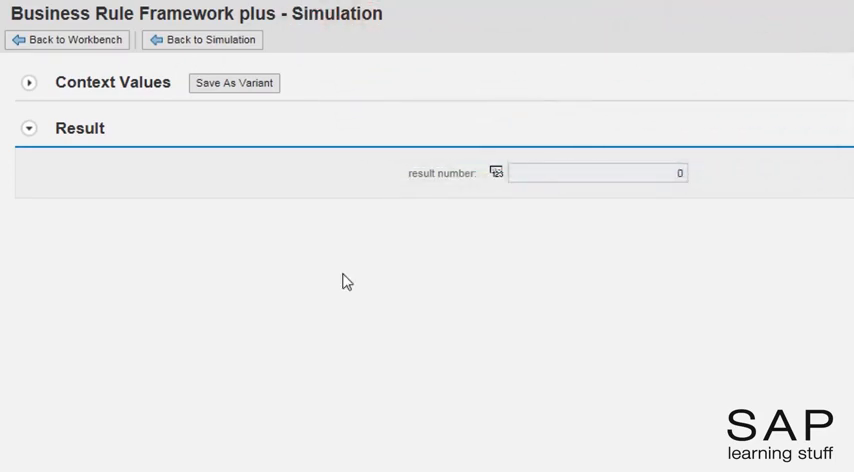
Step: Return from the MY_FUNCTION simulation result (0) to the BRFplus workbench
left_click(70, 40)
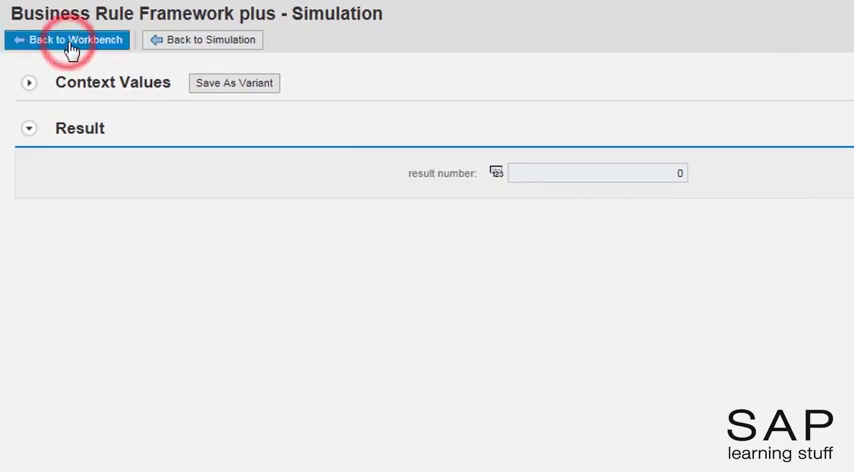